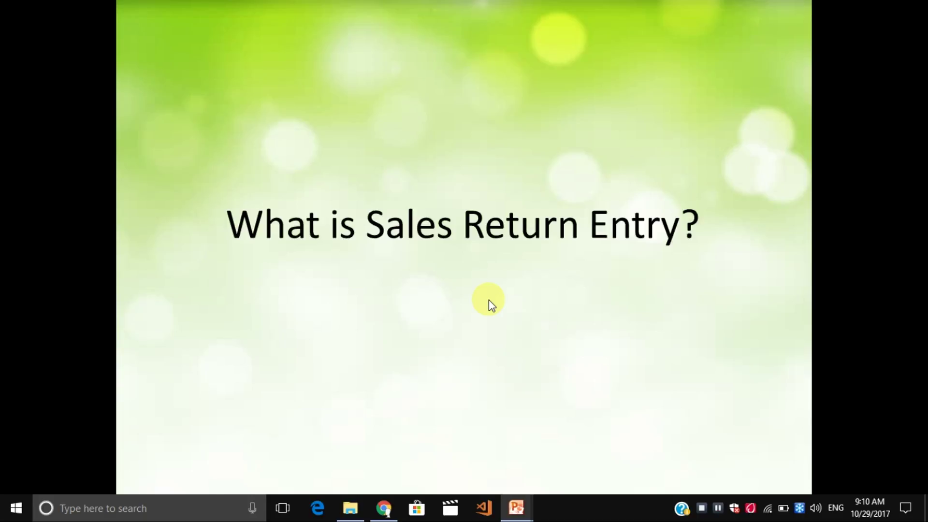
Step: Advance from the 'What is Sales Return Entry?' title slide to the slide explaining sales returns
{"action": "left_click", "coordinate": [489, 299]}
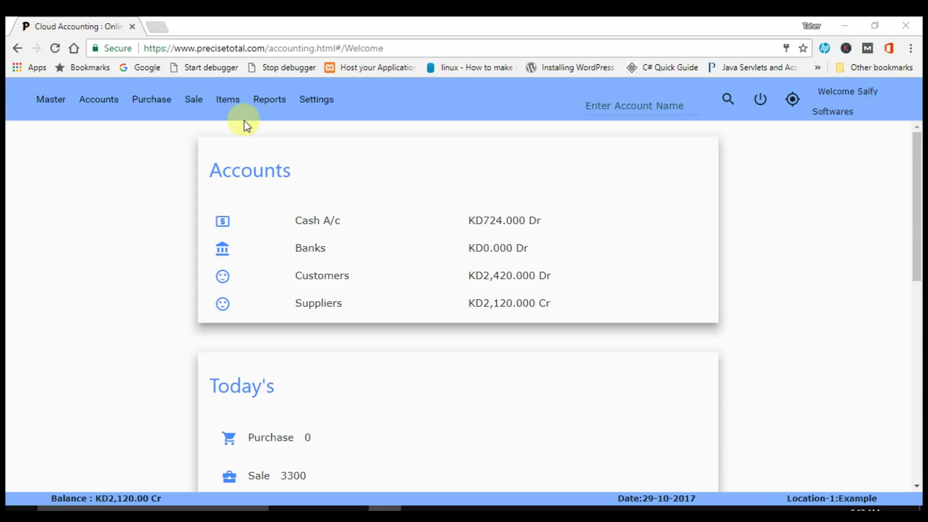
Step: Start a new entry via Sale > Sales Return > Cash Sales Return
{"action": "left_click", "coordinate": [193, 98]}
{"action": "mouse_move", "coordinate": [199, 154]}
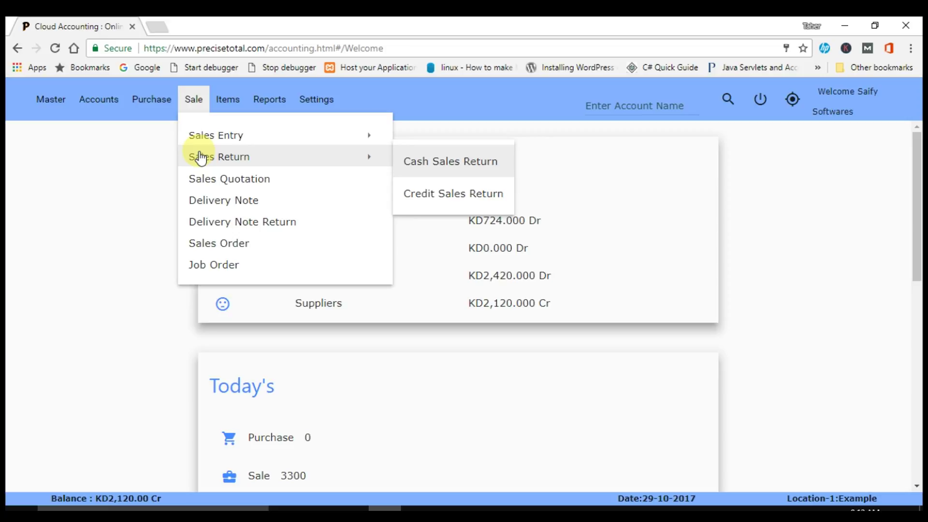
{"action": "left_click", "coordinate": [433, 167]}
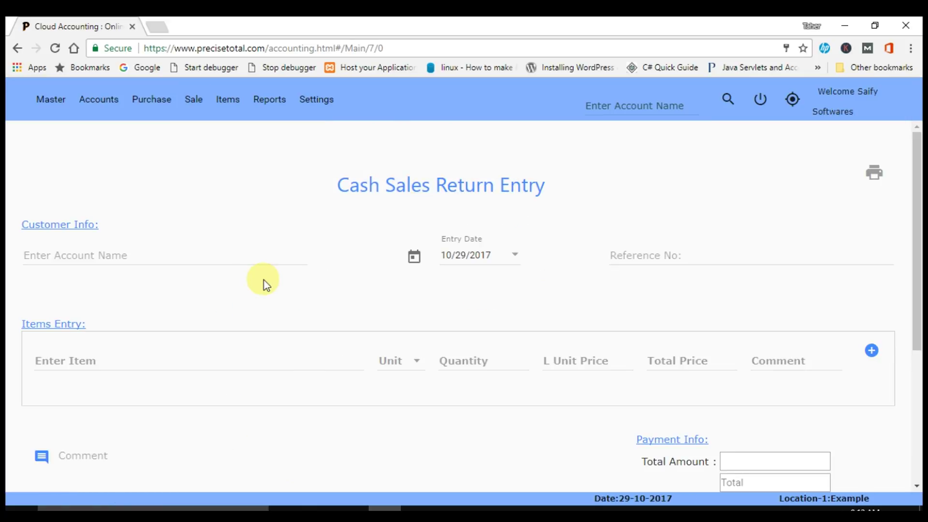
Step: Search 'xyz' and set 16 xyz Company as the customer
{"action": "left_click", "coordinate": [242, 260]}
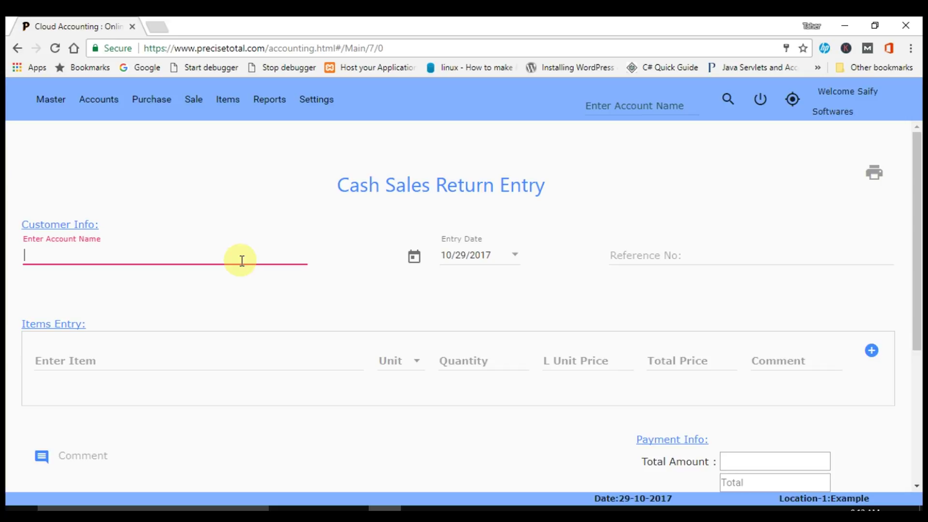
{"action": "type", "text": "x"}
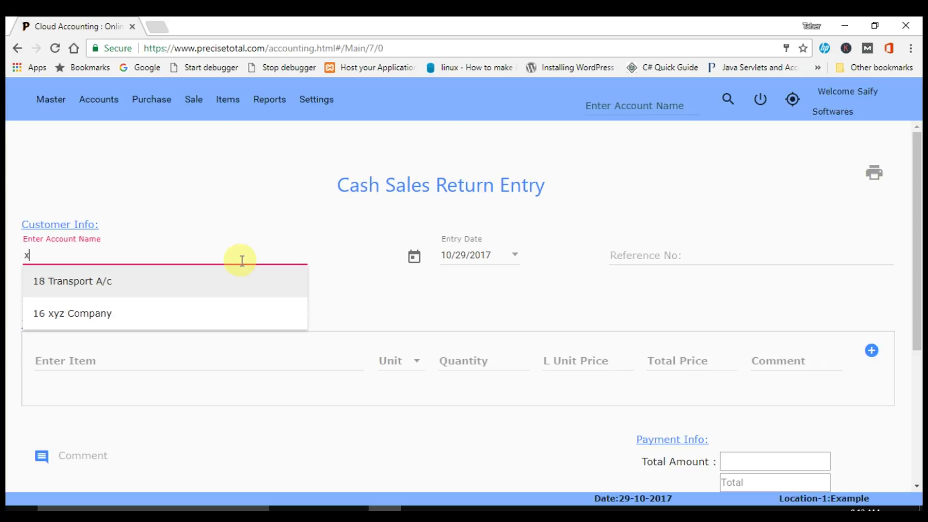
{"action": "type", "text": "yz"}
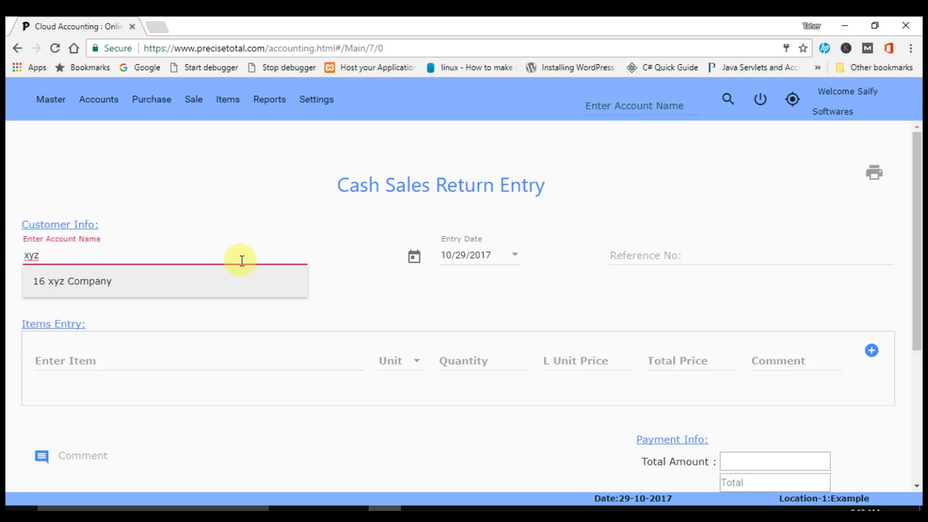
{"action": "key", "text": "Return"}
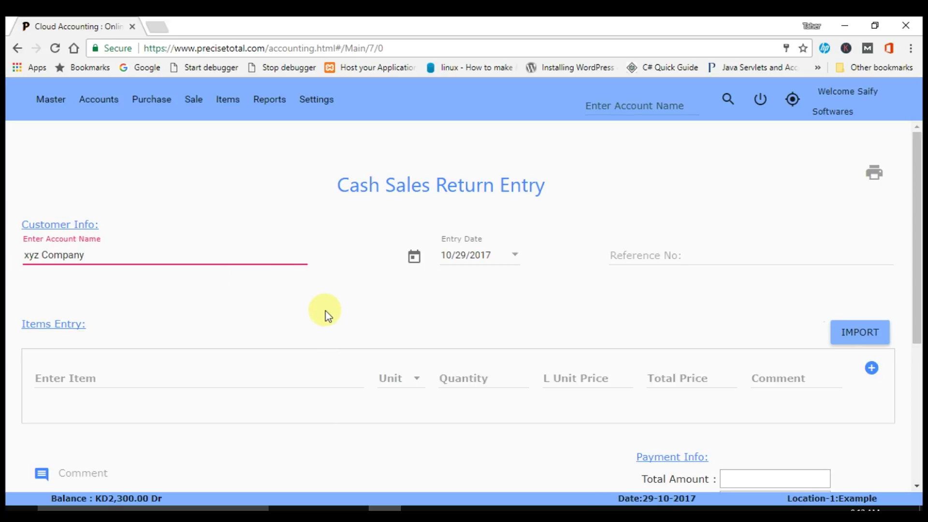
{"action": "left_click", "coordinate": [326, 312]}
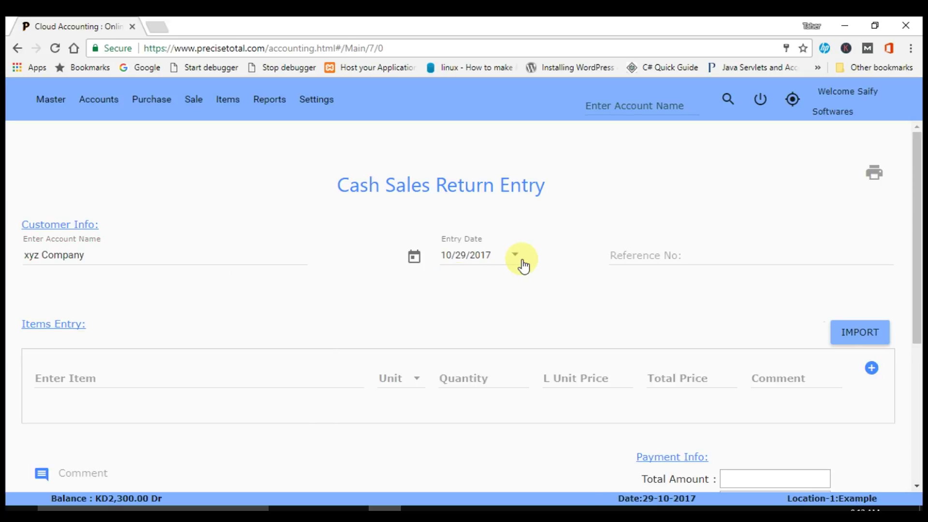
{"action": "left_click", "coordinate": [634, 249]}
{"action": "left_click", "coordinate": [782, 318]}
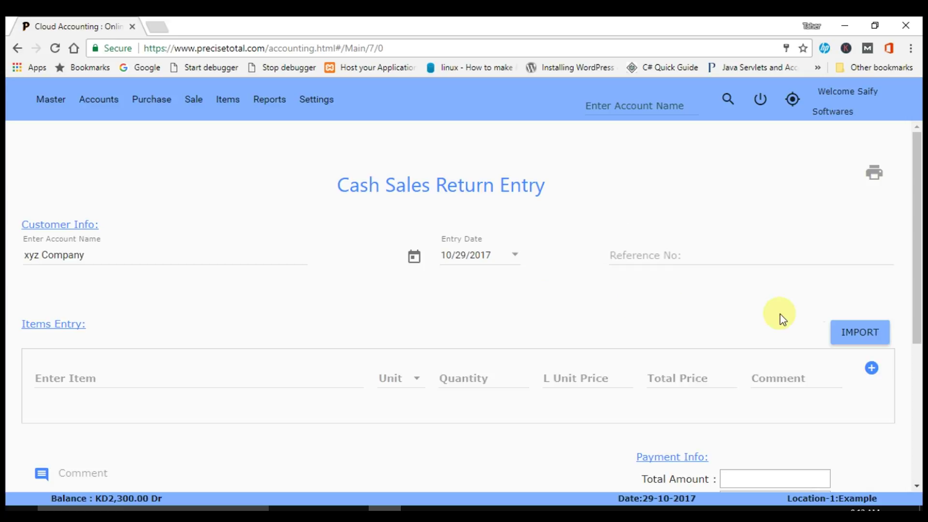
Step: Import Cash Sale transaction 3 for xyz Company: Mouse, 10 pieces at 110.000, totalling 1100.000
{"action": "left_click", "coordinate": [870, 334]}
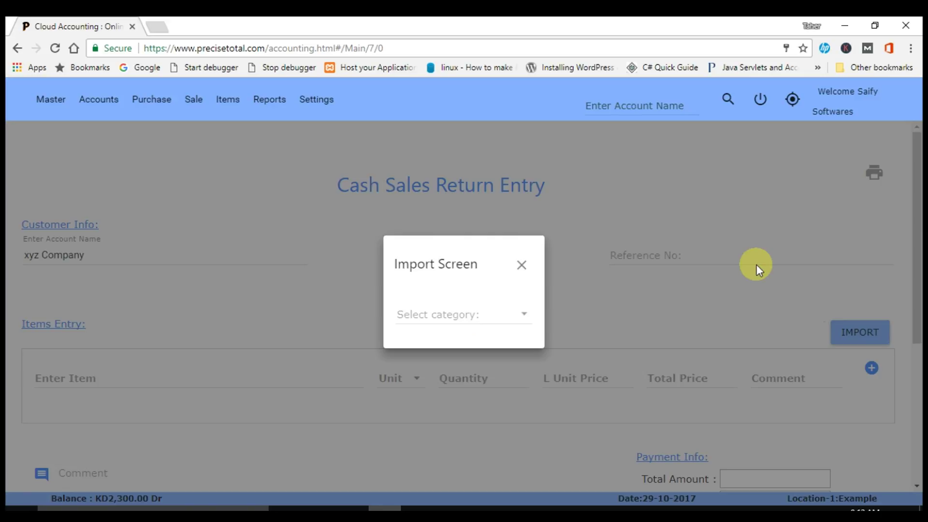
{"action": "left_click", "coordinate": [526, 314]}
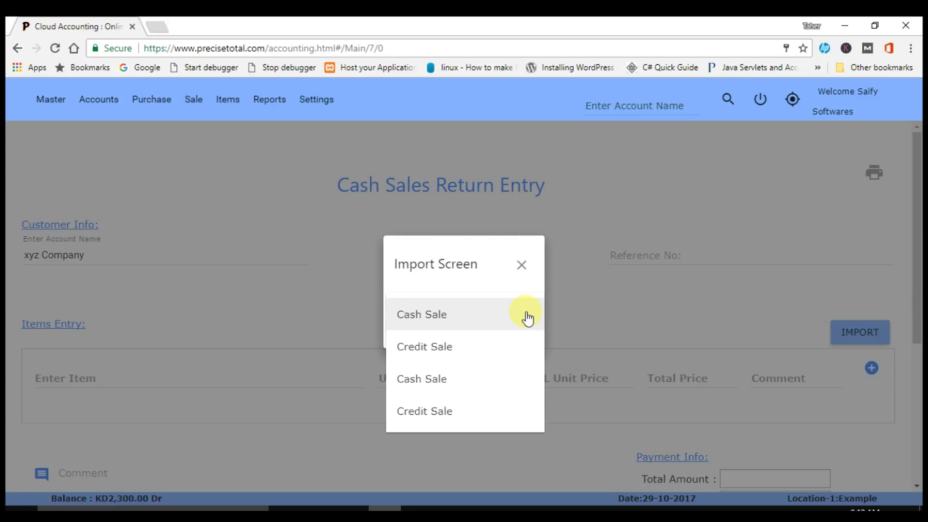
{"action": "left_click", "coordinate": [527, 317]}
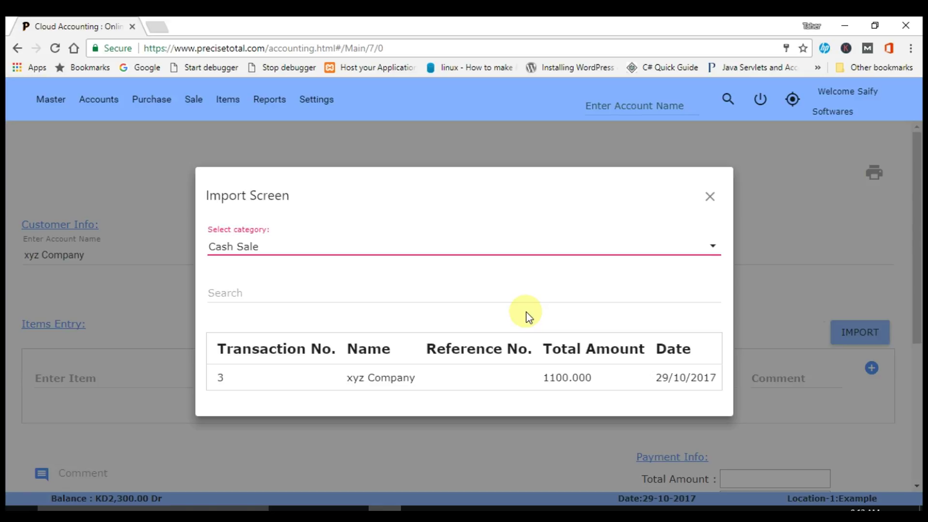
{"action": "left_click", "coordinate": [482, 386]}
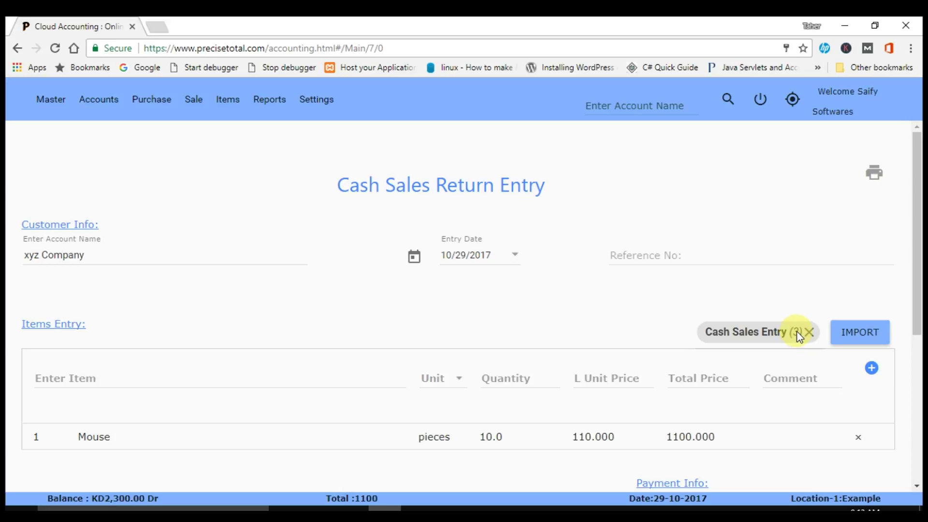
Step: Change the Mouse quantity from 10.0 to 5 so the total is 550, and save the return
{"action": "scroll", "coordinate": [821, 326], "scroll_direction": "down", "scroll_amount": 5}
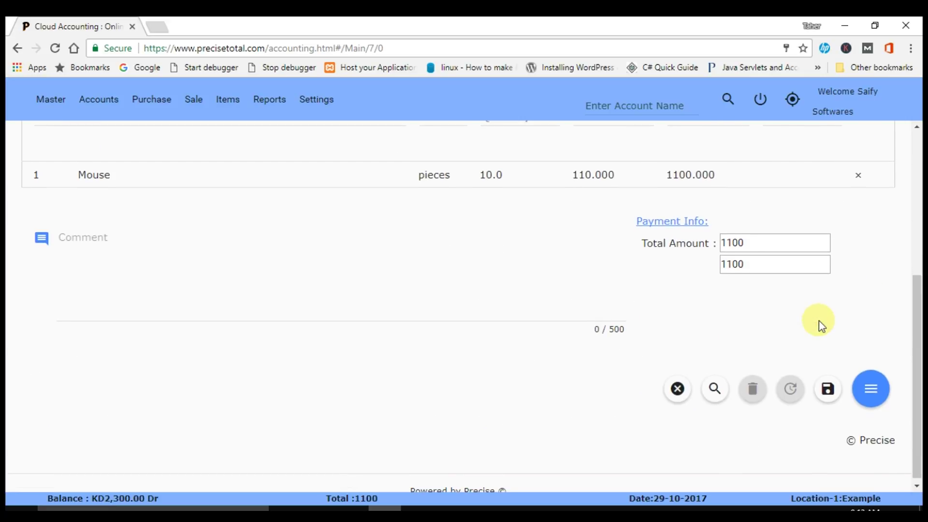
{"action": "scroll", "coordinate": [821, 326], "scroll_direction": "up", "scroll_amount": 3}
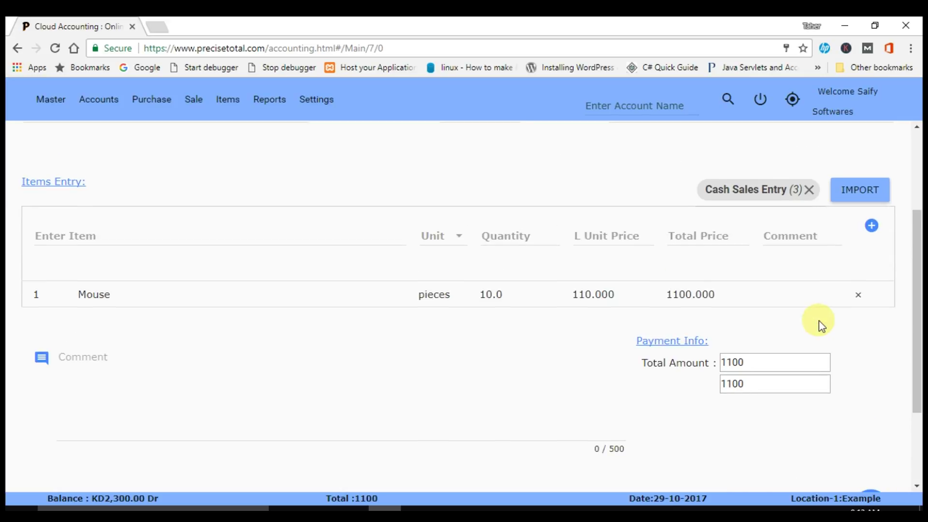
{"action": "scroll", "coordinate": [820, 326], "scroll_direction": "up", "scroll_amount": 1}
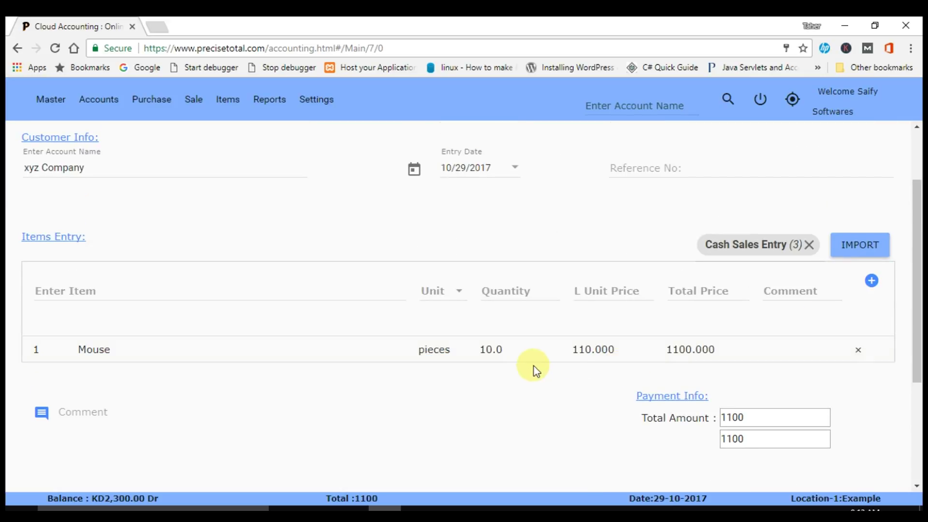
{"action": "left_click", "coordinate": [521, 355]}
{"action": "left_click_drag", "start_coordinate": [523, 354], "coordinate": [473, 358]}
{"action": "type", "text": "5"}
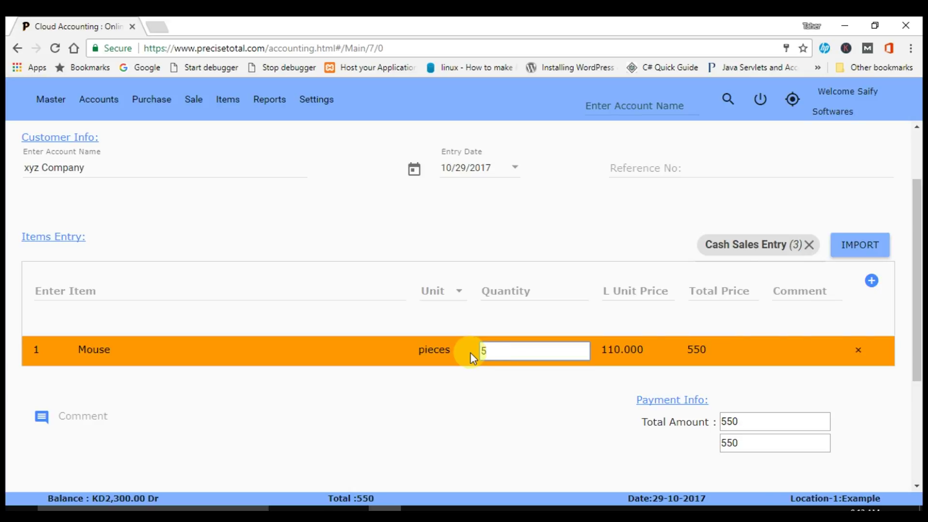
{"action": "left_click", "coordinate": [500, 399]}
{"action": "scroll", "coordinate": [498, 395], "scroll_direction": "down", "scroll_amount": 4}
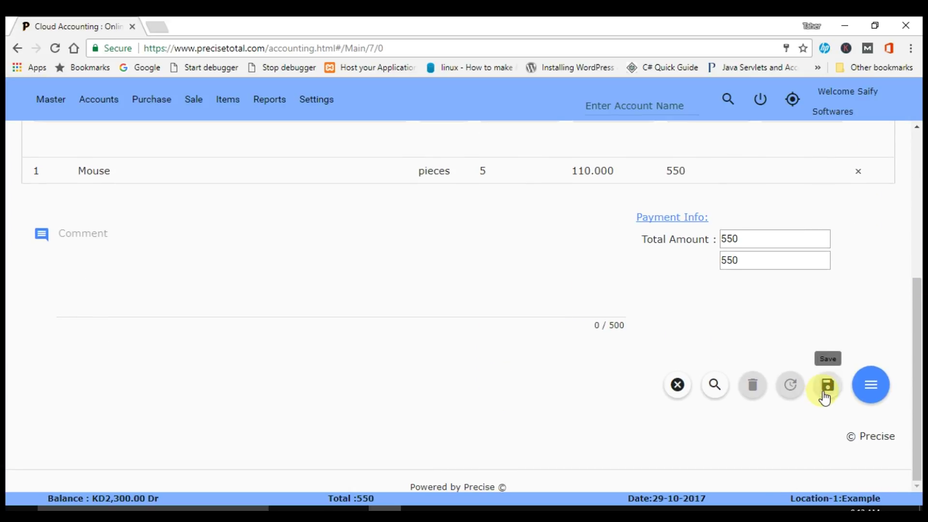
{"action": "left_click", "coordinate": [821, 401]}
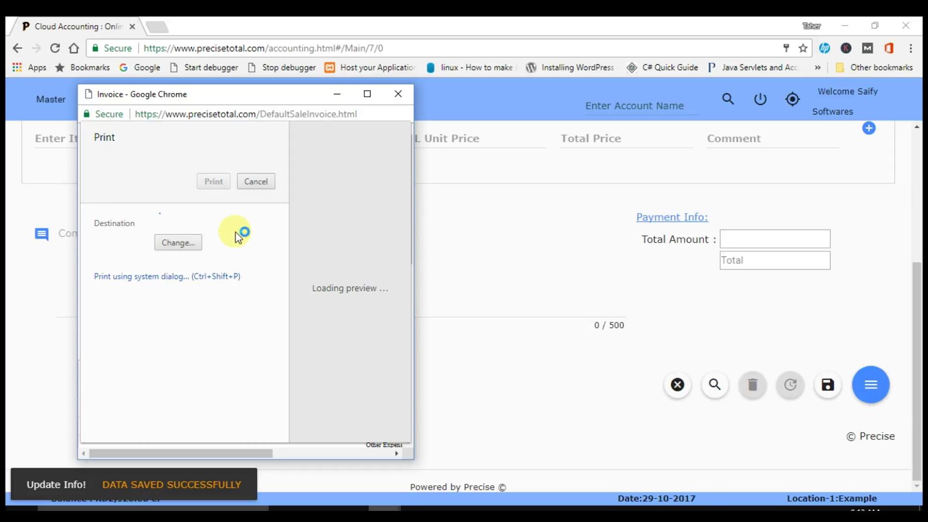
Step: Cancel the invoice print dialog and close the Invoice window
{"action": "left_click", "coordinate": [256, 182]}
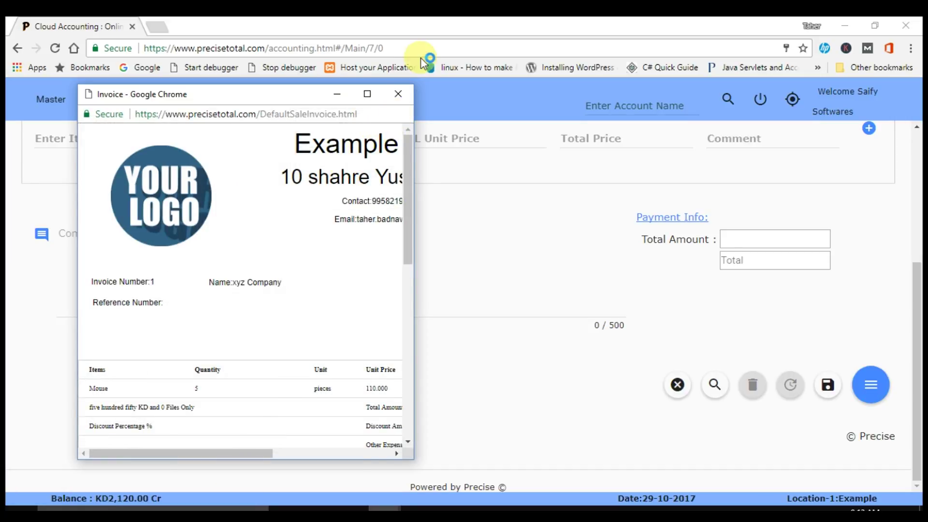
{"action": "left_click", "coordinate": [398, 93]}
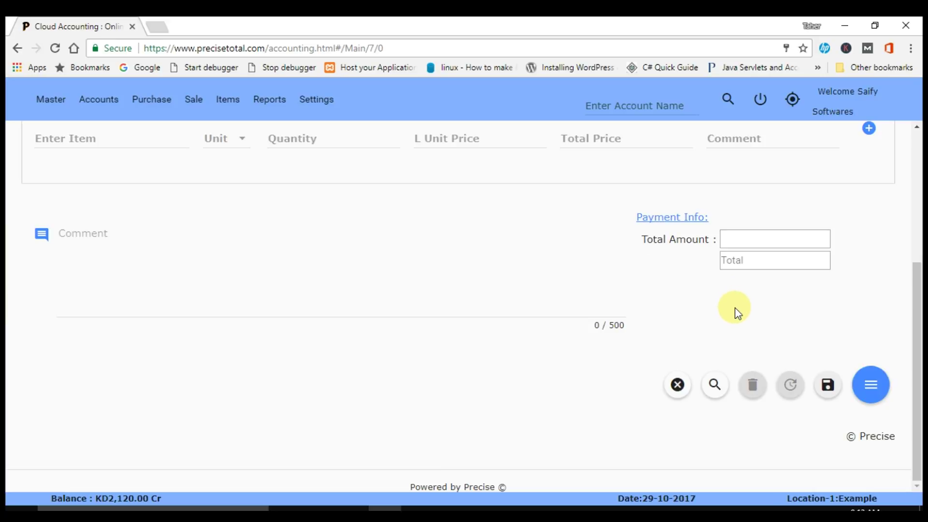
Step: Reopen the xyz Company KD550.000 return via search, then clear it to an empty form
{"action": "left_click", "coordinate": [712, 385]}
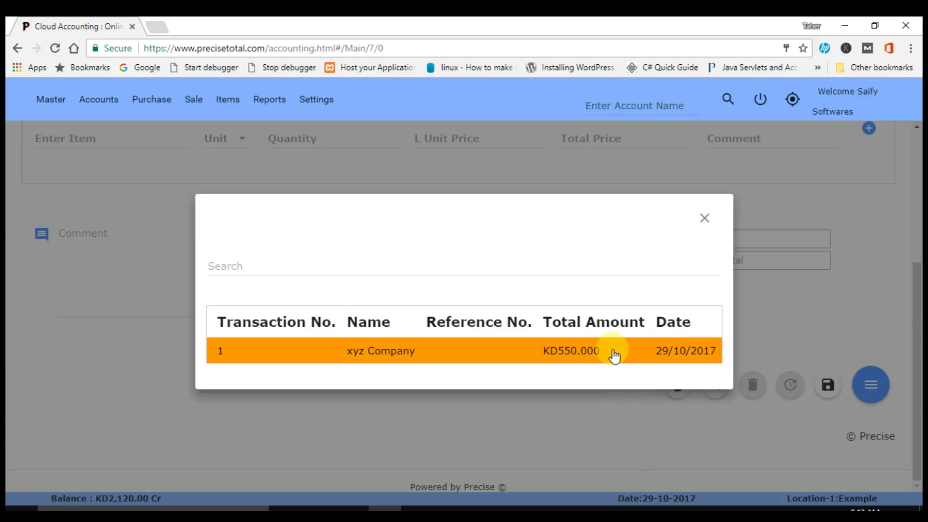
{"action": "left_click", "coordinate": [614, 356]}
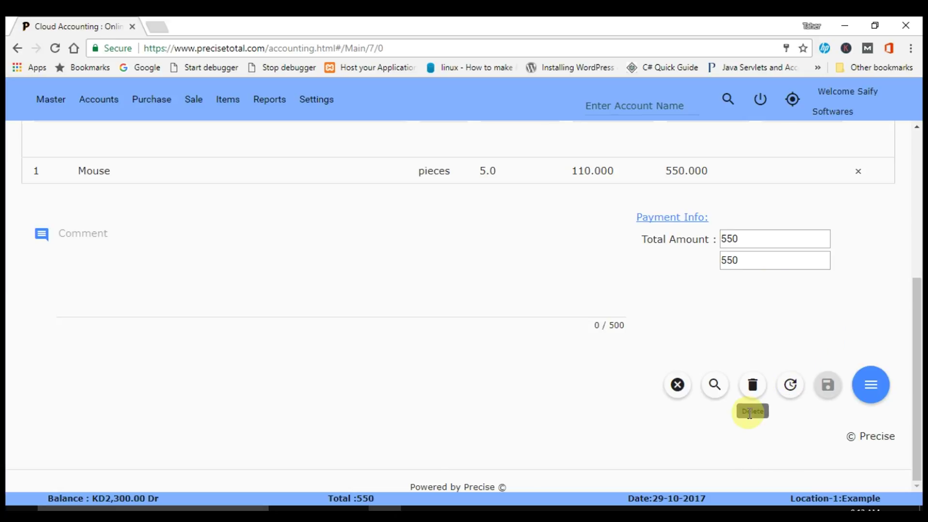
{"action": "scroll", "coordinate": [681, 346], "scroll_direction": "up", "scroll_amount": 5}
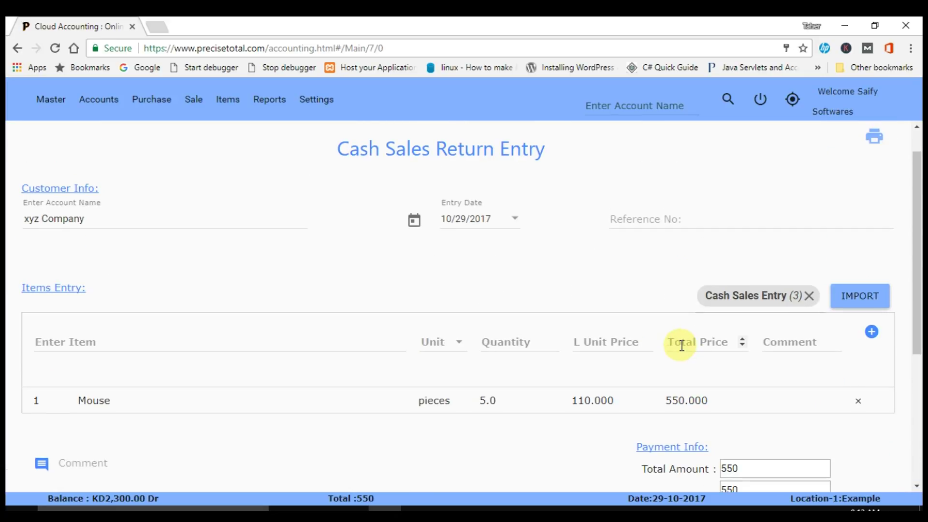
{"action": "scroll", "coordinate": [681, 346], "scroll_direction": "down", "scroll_amount": 5}
{"action": "left_click", "coordinate": [676, 386]}
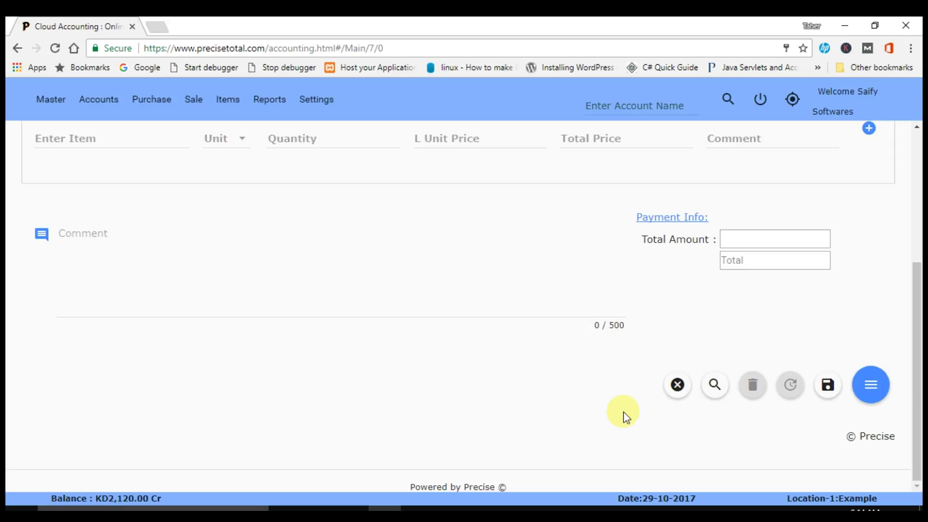
{"action": "scroll", "coordinate": [628, 423], "scroll_direction": "up", "scroll_amount": 3}
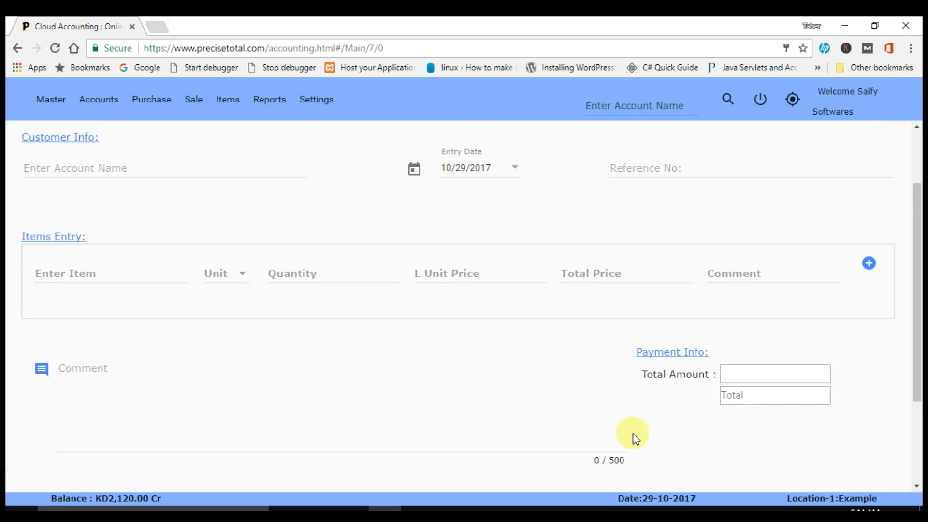